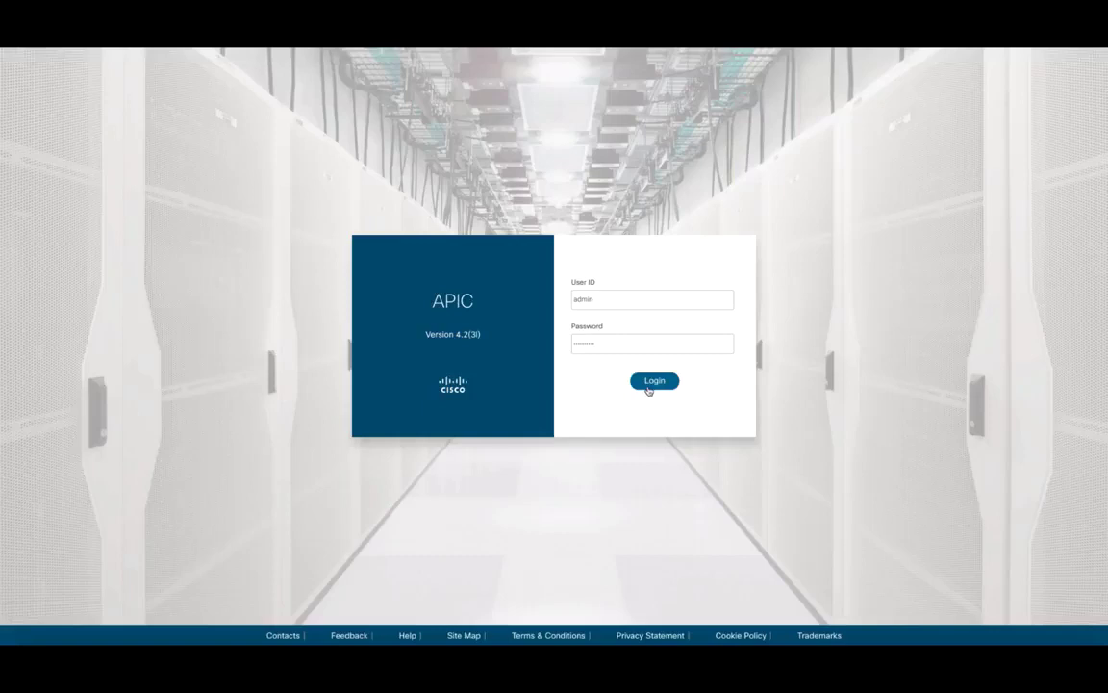
Log in to APIC and begin the Fabric Membership part of the first-time setup
{"action": "left_click", "coordinate": [649, 388]}
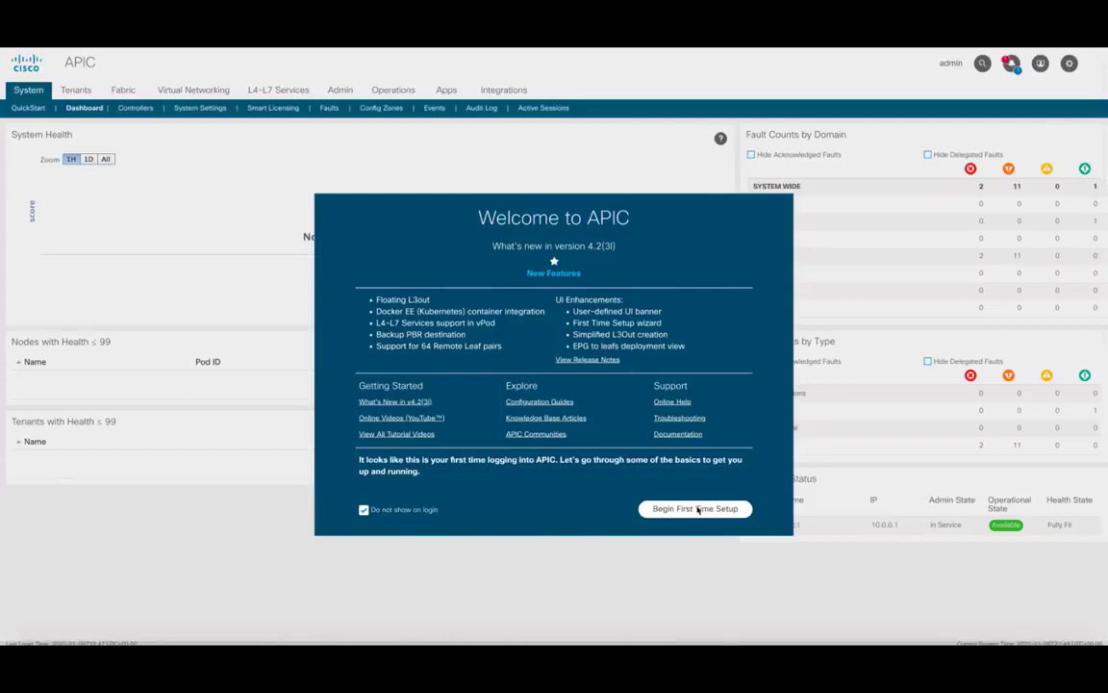
{"action": "left_click", "coordinate": [696, 510]}
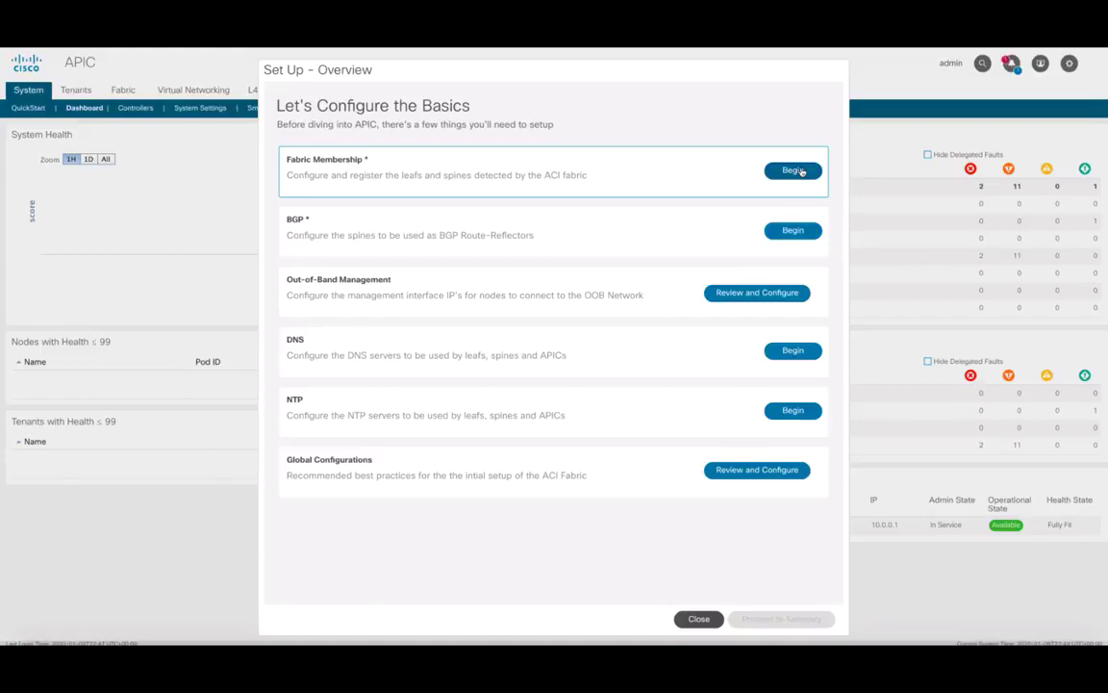
{"action": "left_click", "coordinate": [795, 170]}
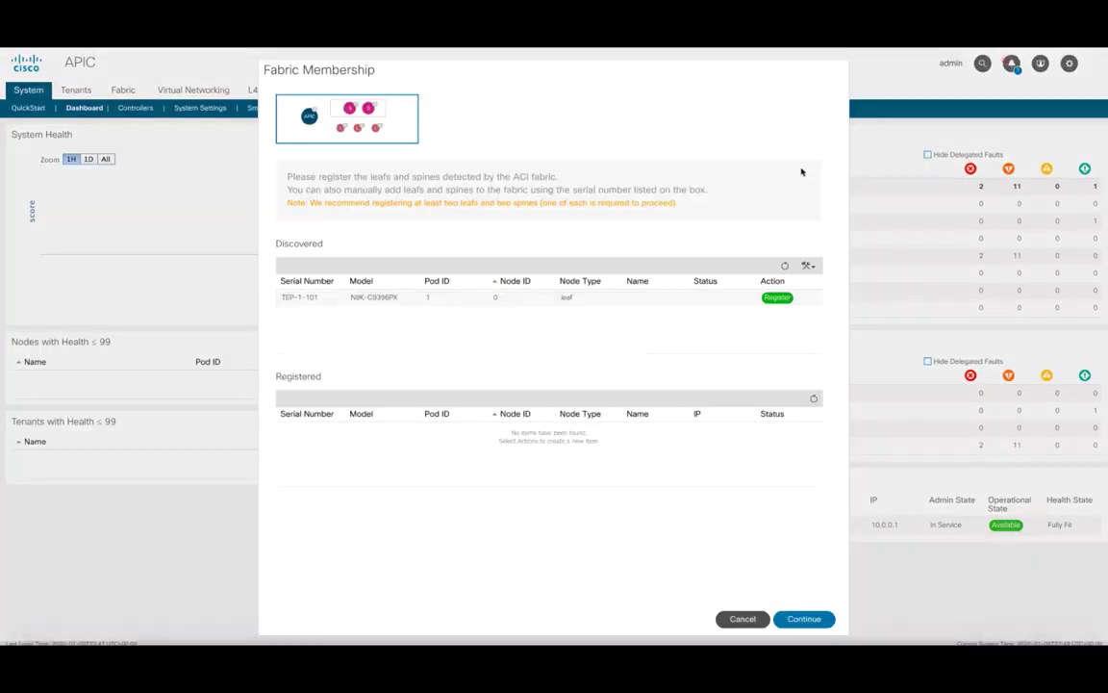
Register the discovered switch TEP-1-101 as a leaf with node ID 101 and the name Leaf1
{"action": "left_click", "coordinate": [781, 300]}
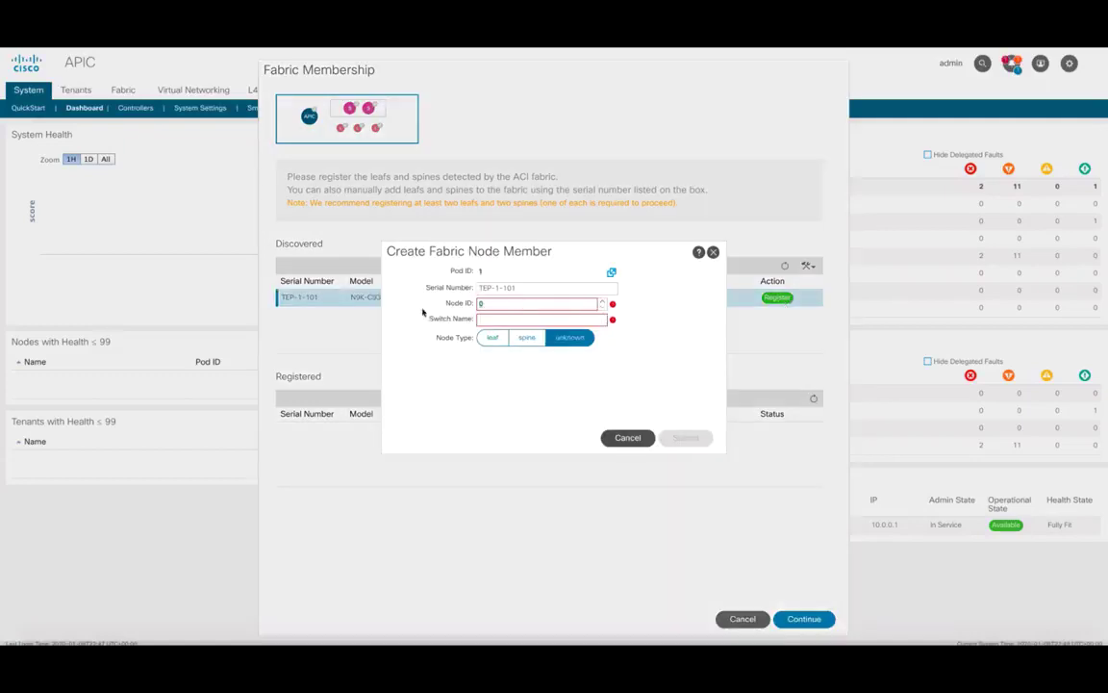
{"action": "type", "text": "101"}
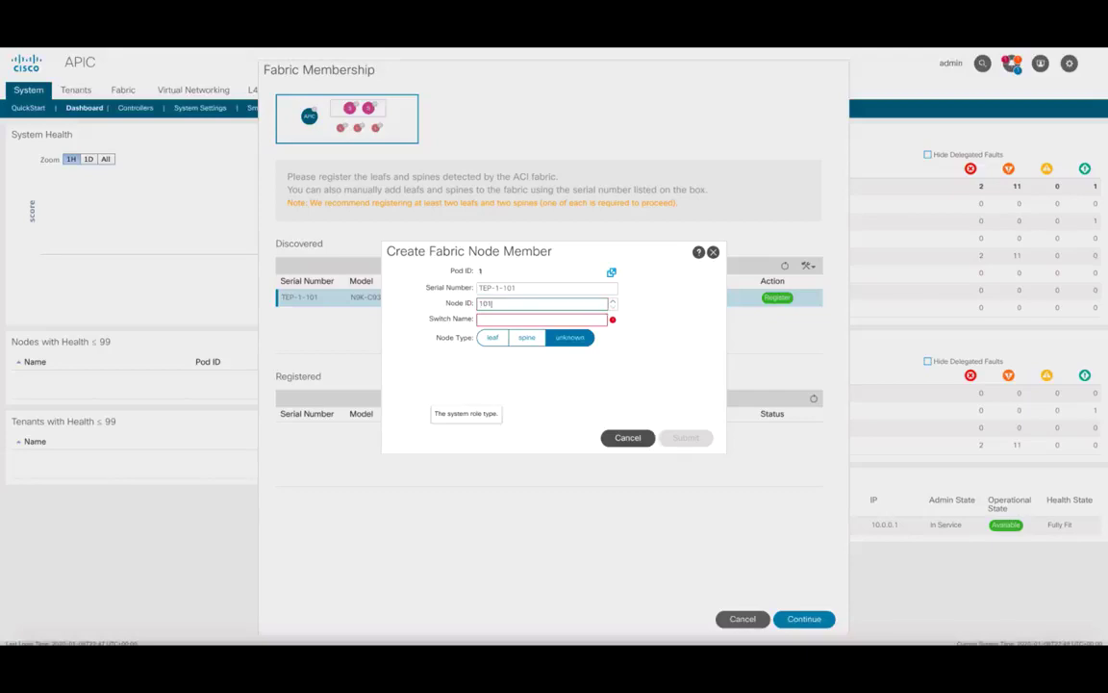
{"action": "key", "text": "Tab"}
{"action": "type", "text": "Leaf1"}
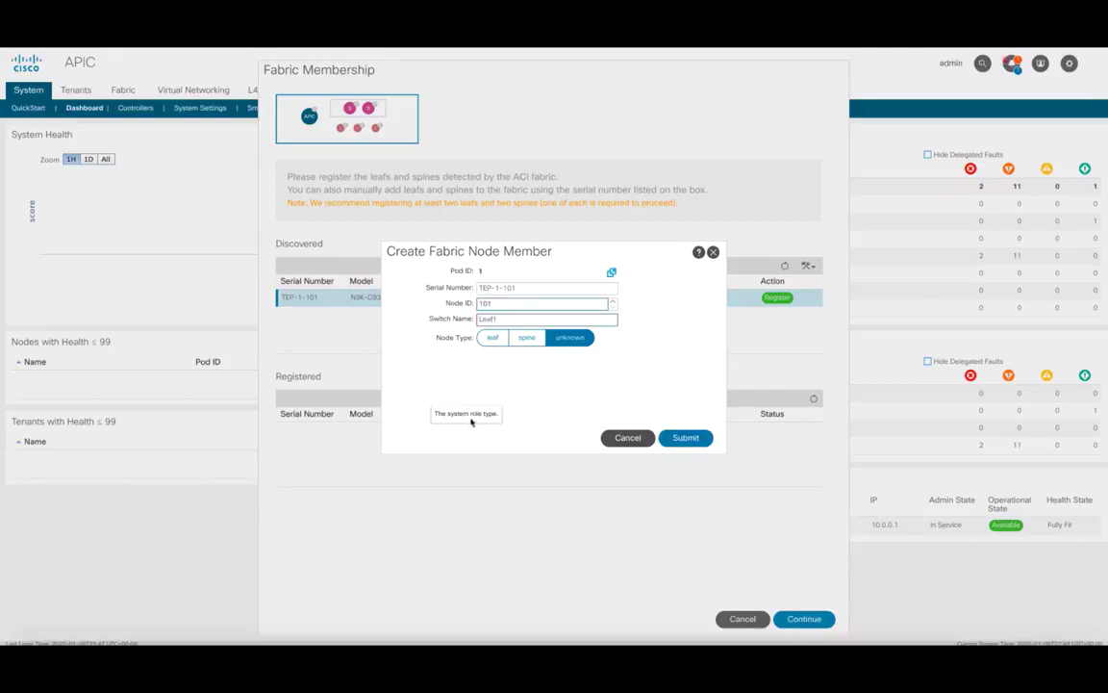
{"action": "left_click", "coordinate": [494, 340]}
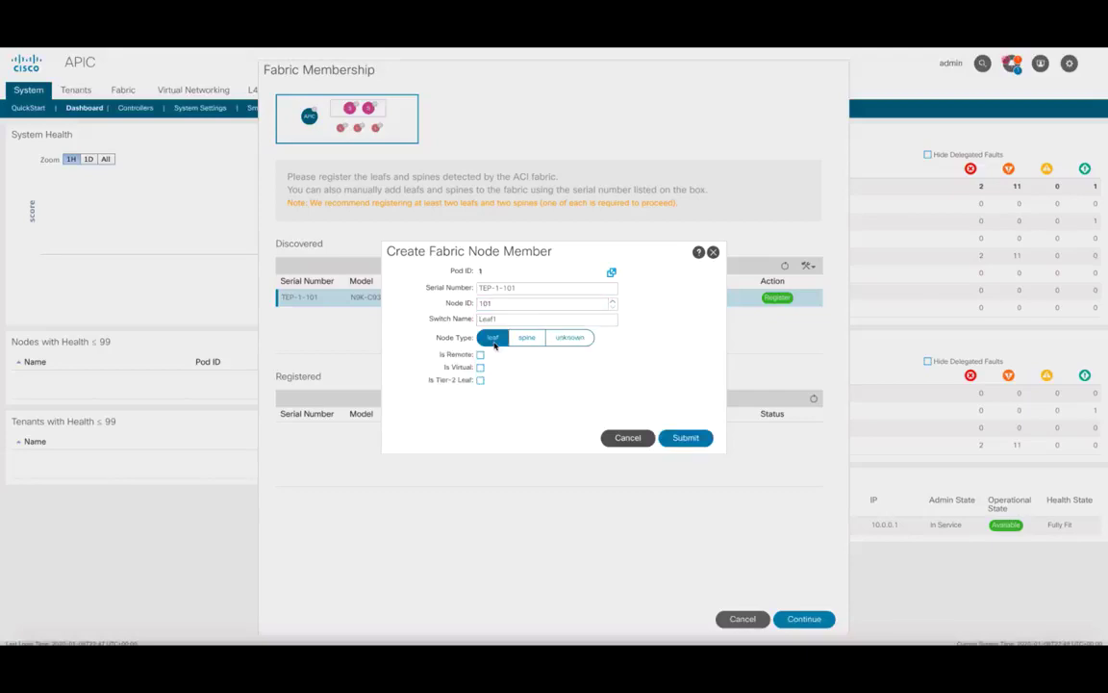
{"action": "left_click", "coordinate": [700, 439]}
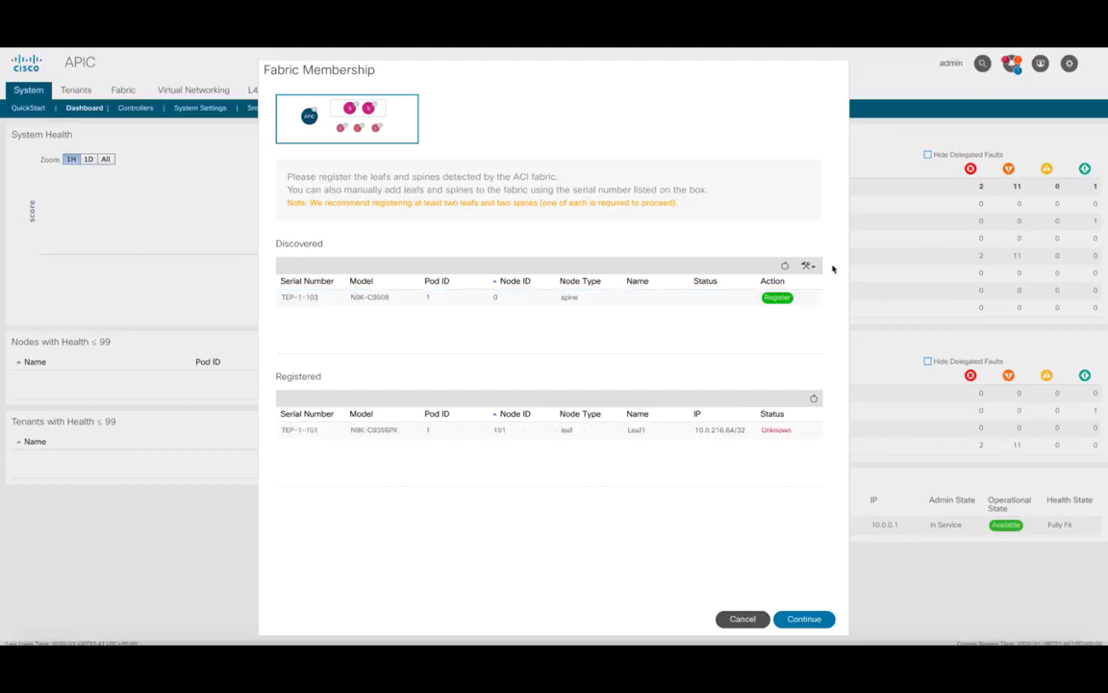
Register the discovered switch TEP-1-103 as a spine with node ID 103 and the name Spine1
{"action": "left_click", "coordinate": [777, 298]}
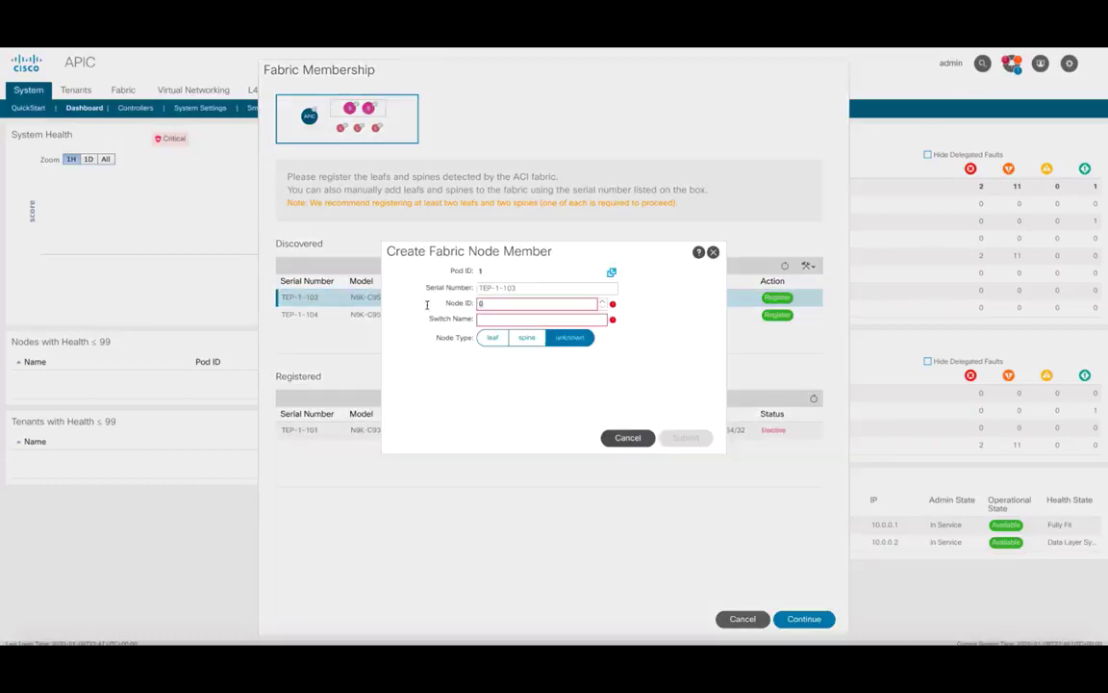
{"action": "type", "text": "103"}
{"action": "key", "text": "Tab"}
{"action": "type", "text": "Spine1"}
{"action": "left_click", "coordinate": [527, 338]}
{"action": "left_click", "coordinate": [685, 438]}
Register TEP-1-104 as spine Spine2 with node ID 104 and TEP-1-102 as leaf Leaf2 with node ID 102, completing fabric membership
{"action": "left_click", "coordinate": [777, 314]}
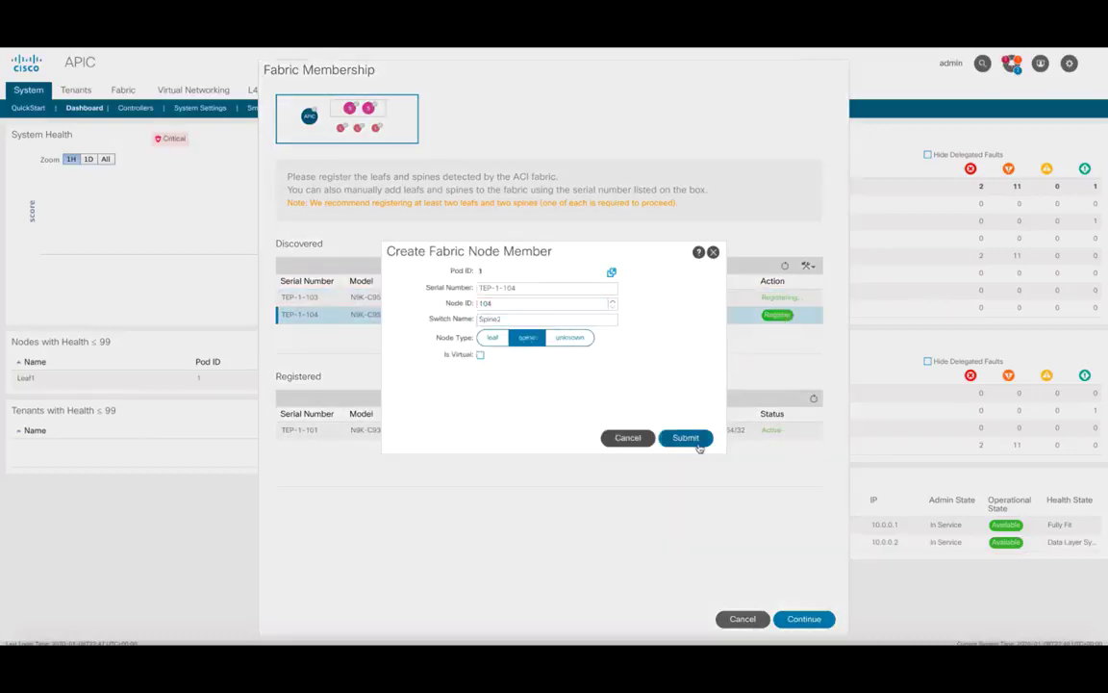
{"action": "left_click", "coordinate": [685, 438]}
{"action": "left_click", "coordinate": [778, 297]}
{"action": "left_click", "coordinate": [693, 439]}
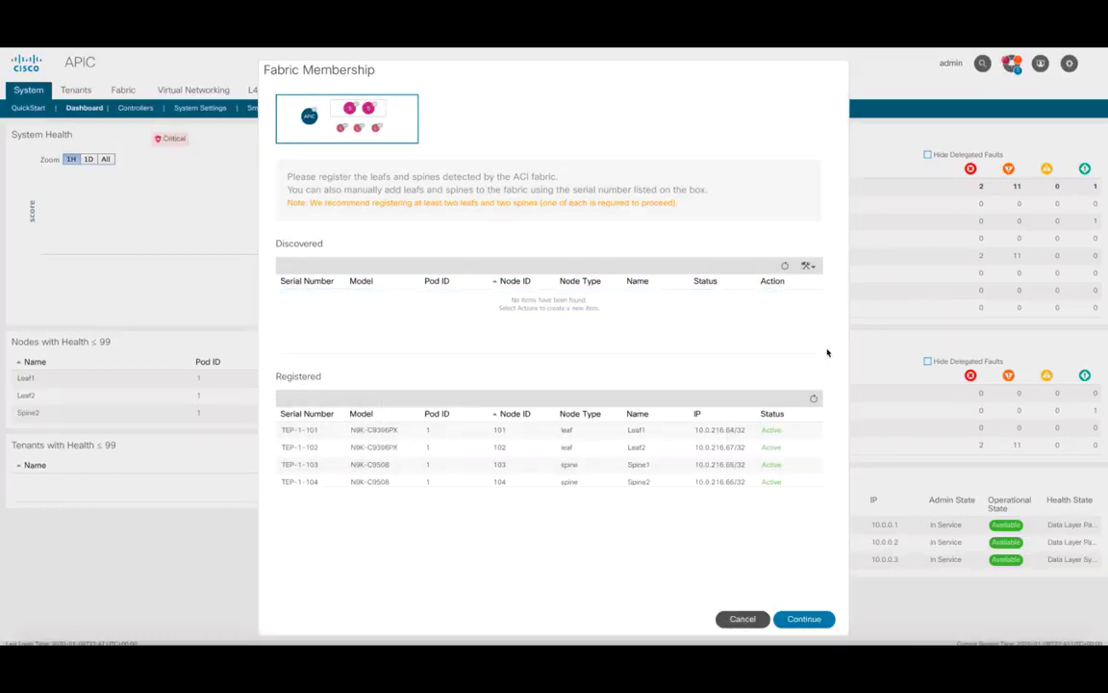
{"action": "left_click", "coordinate": [804, 619]}
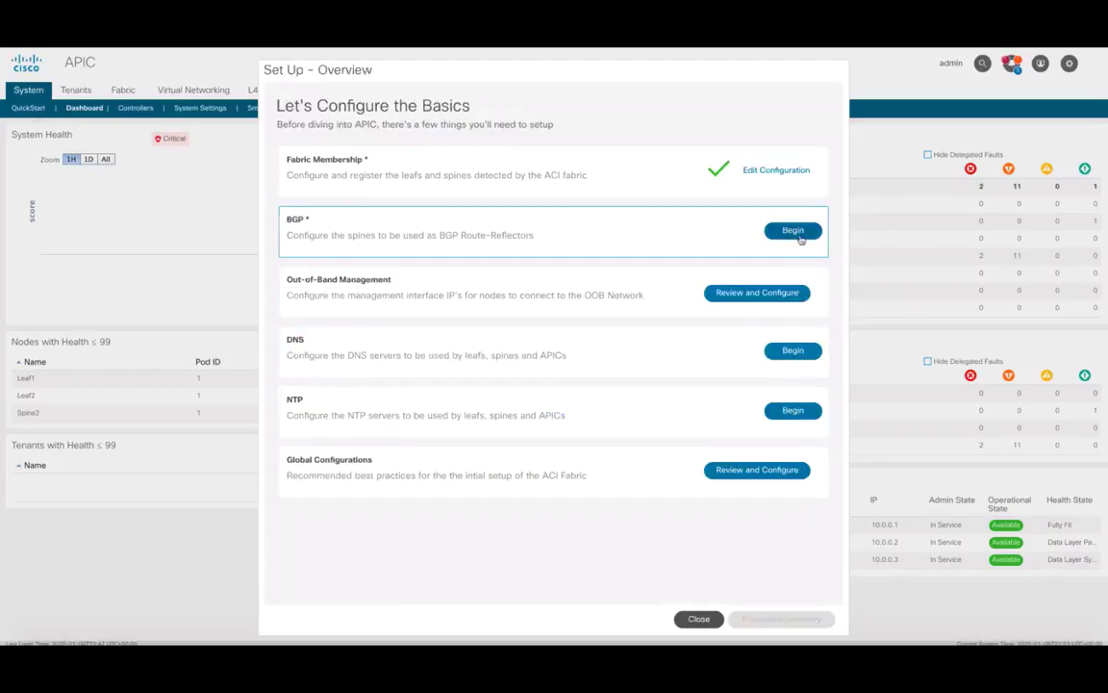
Configure BGP with autonomous system number 65000 and both Spine1 and Spine2 as route reflectors, and save
{"action": "left_click", "coordinate": [794, 232]}
{"action": "type", "text": "65000"}
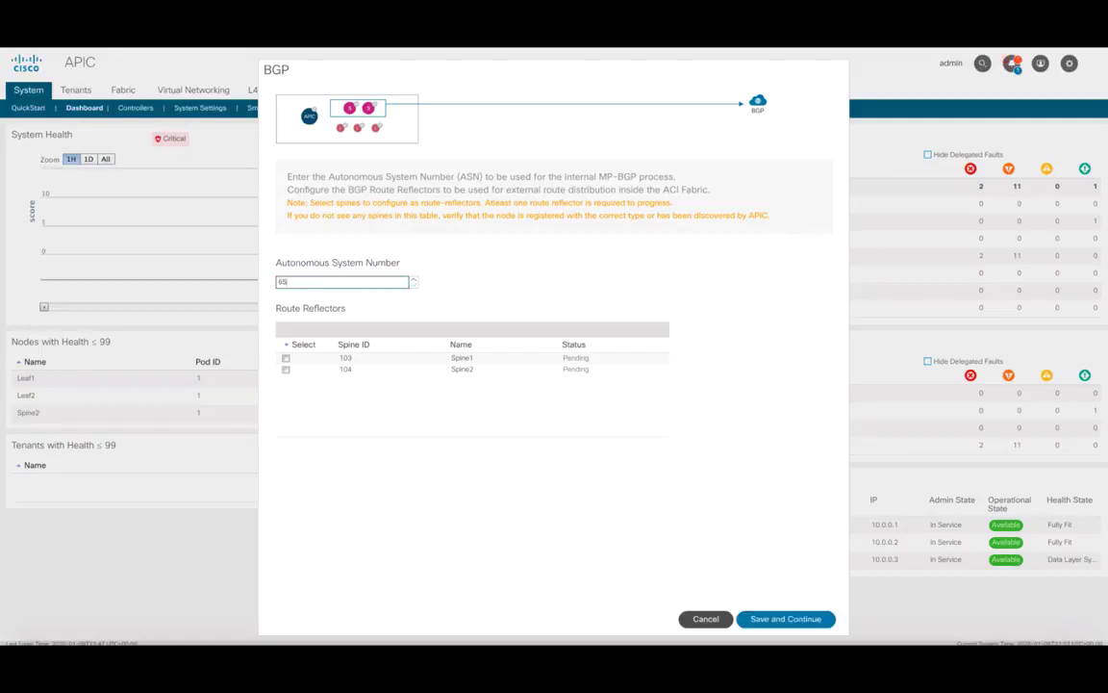
{"action": "left_click", "coordinate": [286, 358]}
{"action": "left_click", "coordinate": [286, 370]}
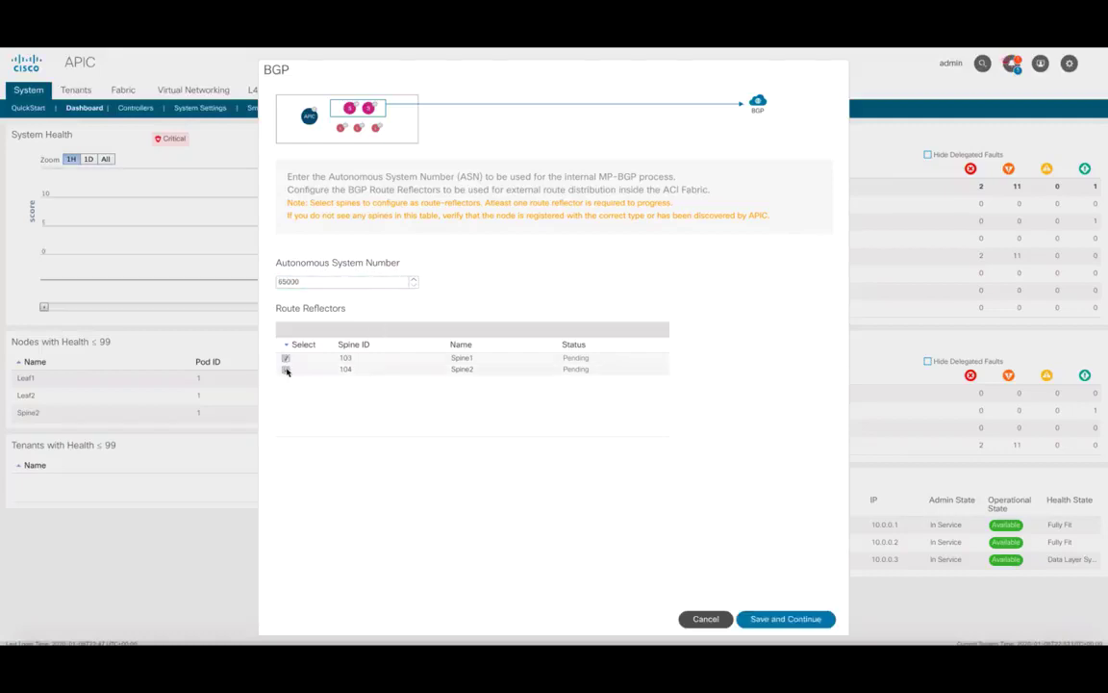
{"action": "left_click", "coordinate": [779, 620]}
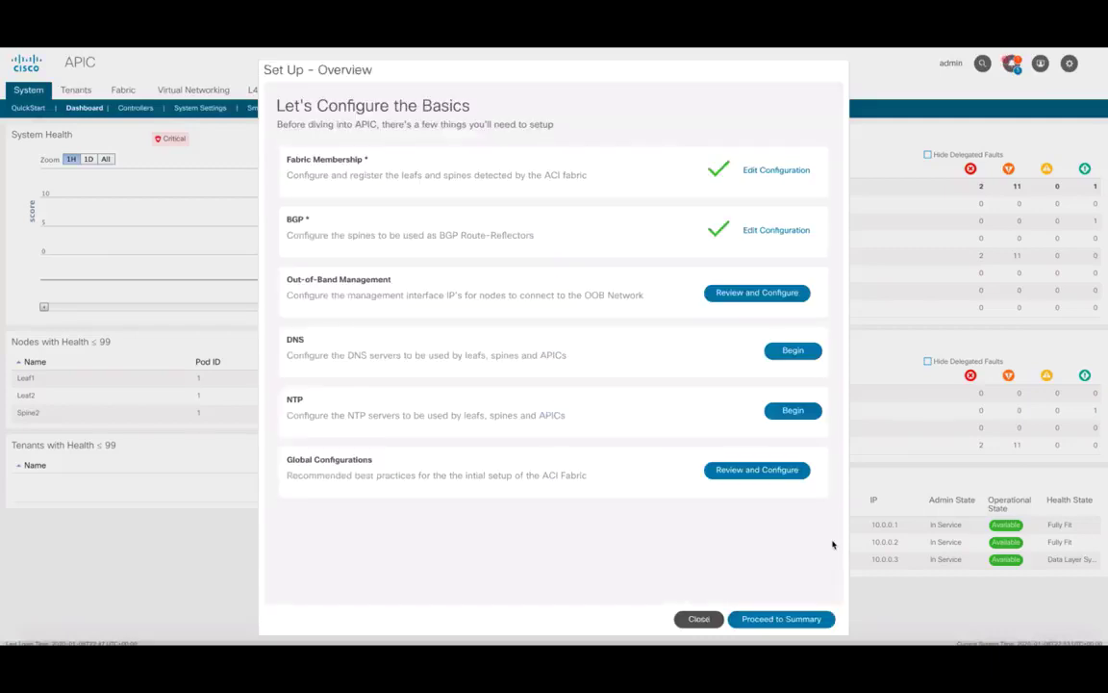
Open the out-of-band management IP configuration for all unconfigured leaf and spine nodes
{"action": "left_click", "coordinate": [801, 294]}
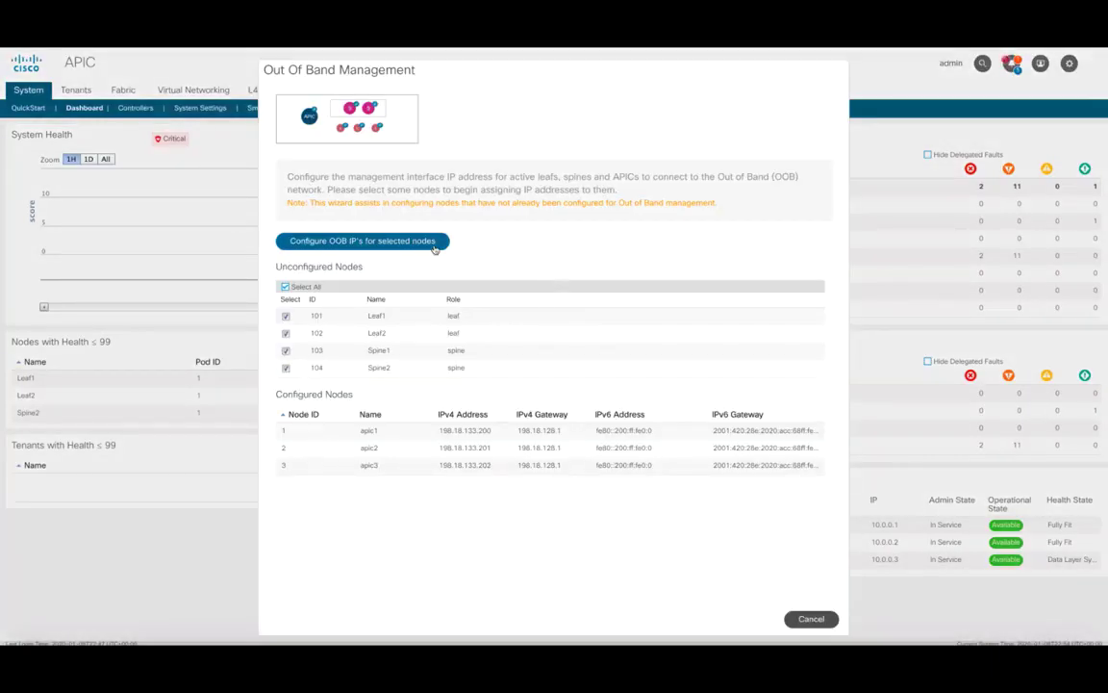
{"action": "left_click", "coordinate": [434, 245]}
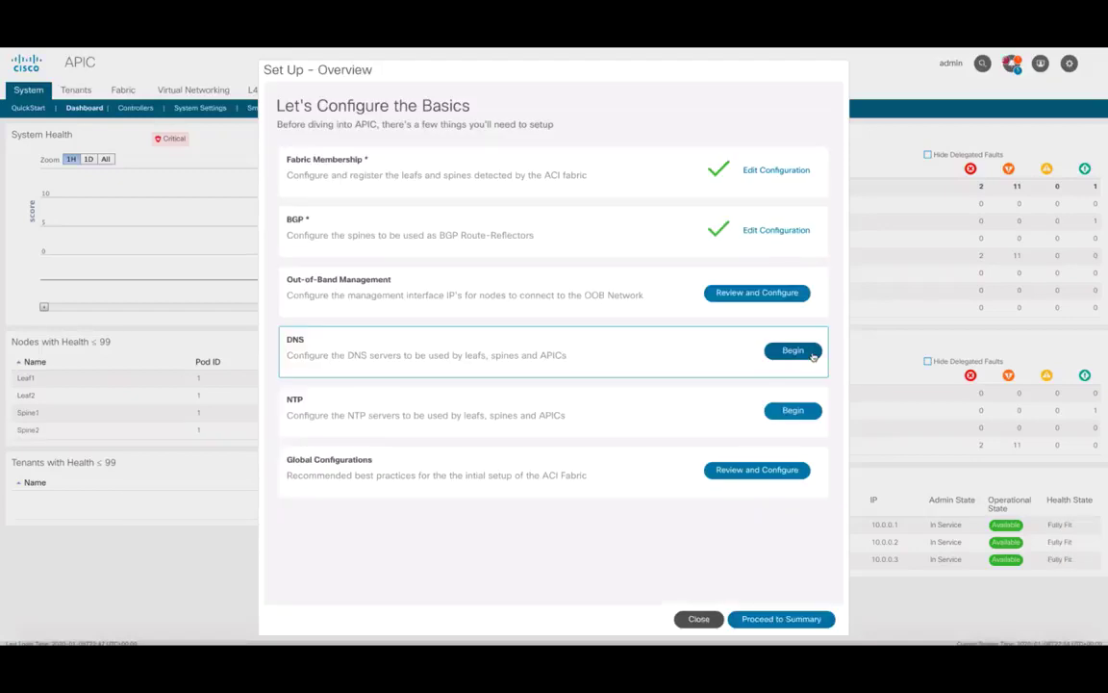
Configure DNS with the preferred server 198.18.133.1 and the search domain dcloud.cisco.com, and save
{"action": "left_click", "coordinate": [793, 350]}
{"action": "left_click", "coordinate": [405, 319]}
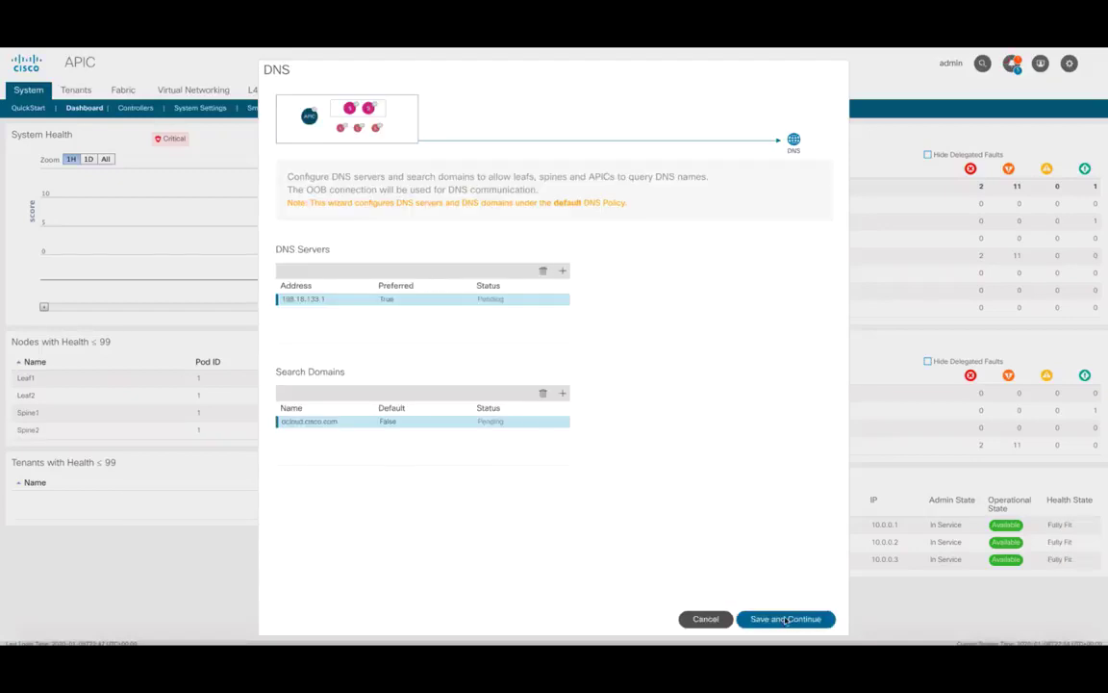
{"action": "left_click", "coordinate": [784, 619]}
Configure NTP with local display format, Coordinated Universal Time and the preferred server 198.18.128.1, and save
{"action": "left_click", "coordinate": [793, 412]}
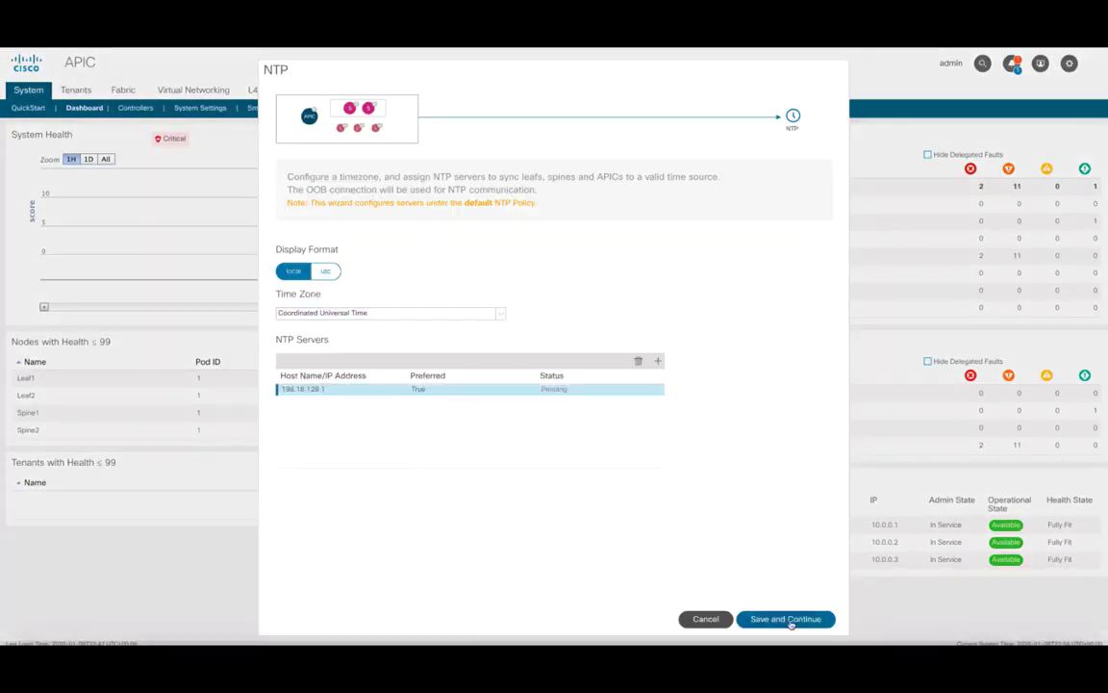
{"action": "left_click", "coordinate": [787, 619]}
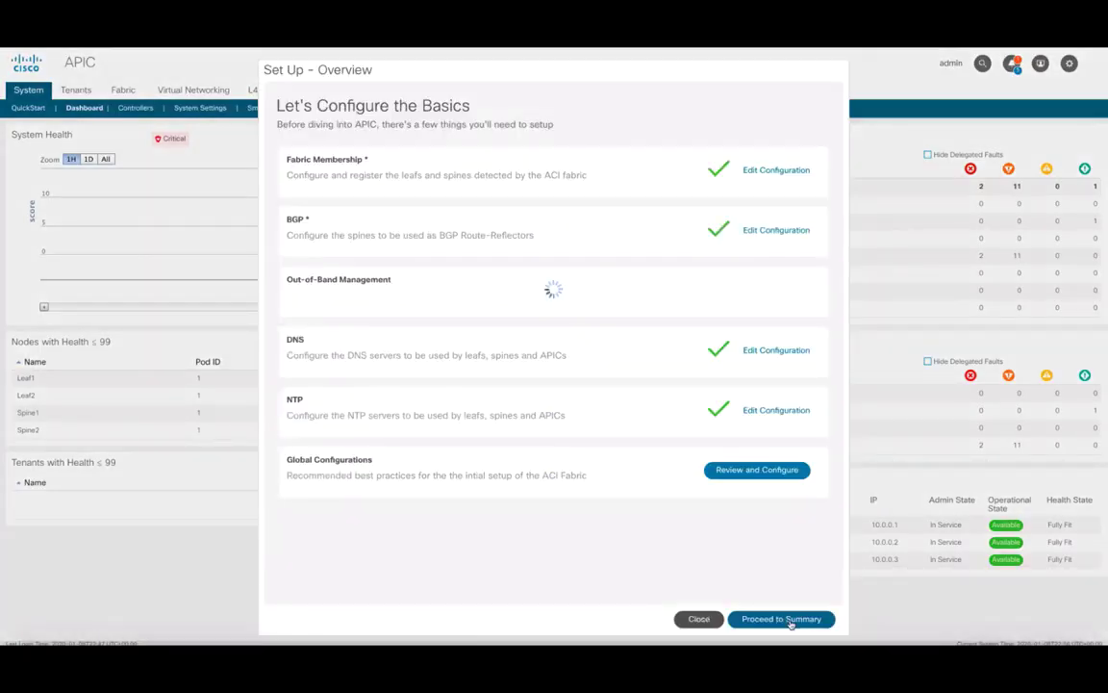
Review and save the recommended global configurations, and finish the setup wizard from its summary
{"action": "left_click", "coordinate": [758, 471]}
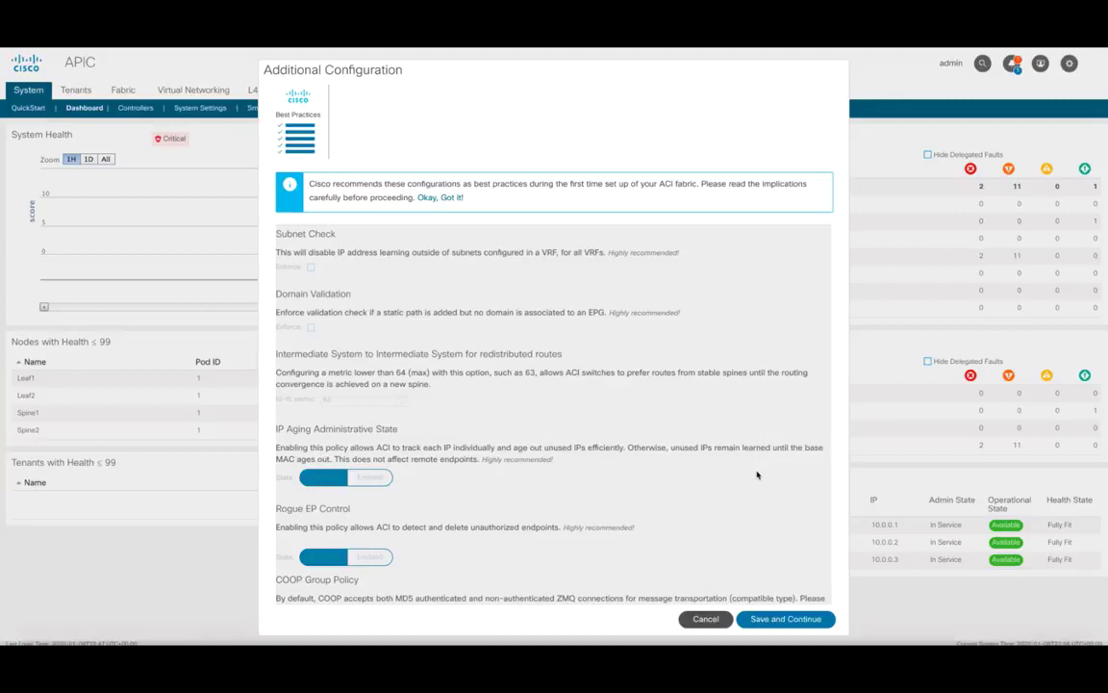
{"action": "scroll", "coordinate": [757, 475], "scroll_direction": "down", "scroll_amount": 1}
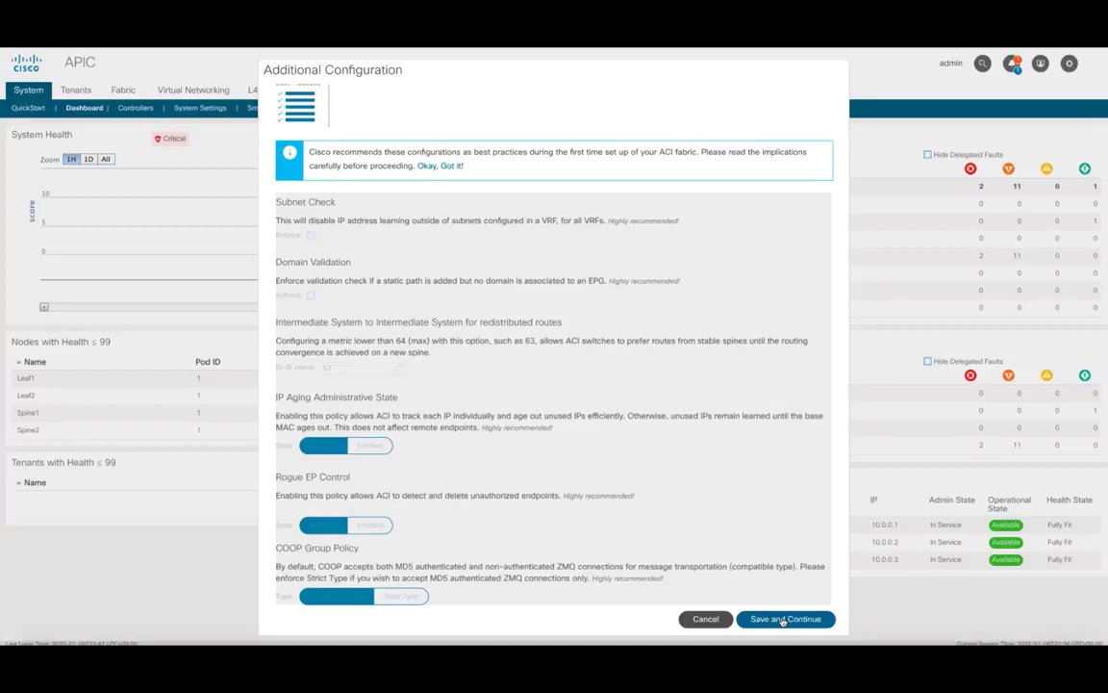
{"action": "left_click", "coordinate": [784, 621]}
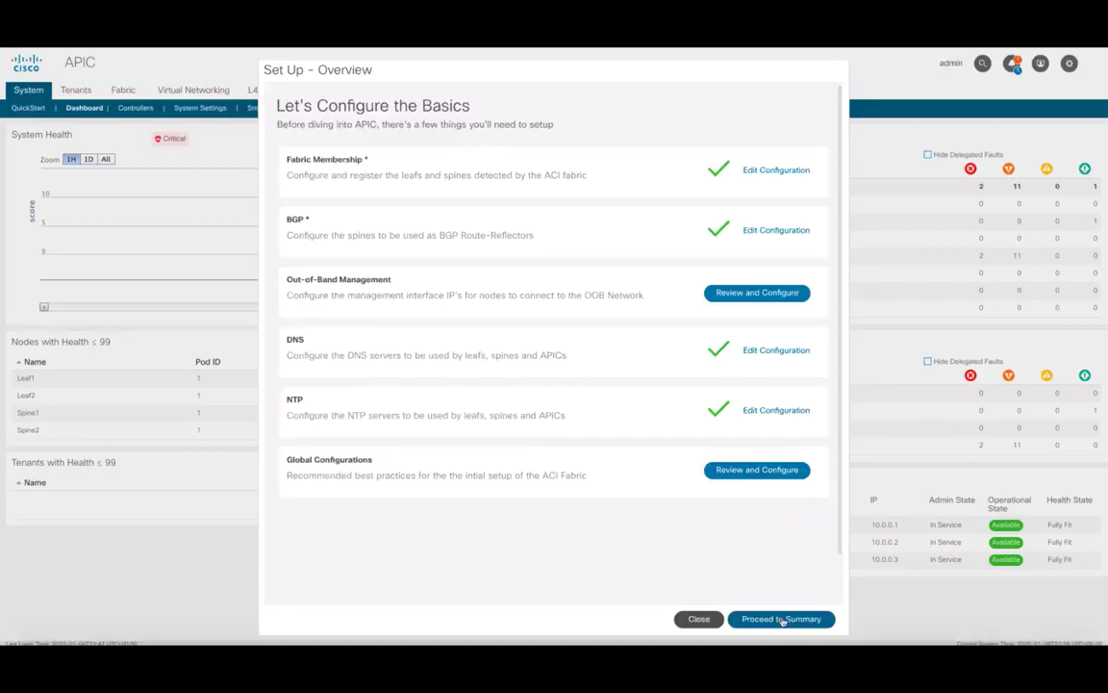
{"action": "left_click", "coordinate": [784, 621]}
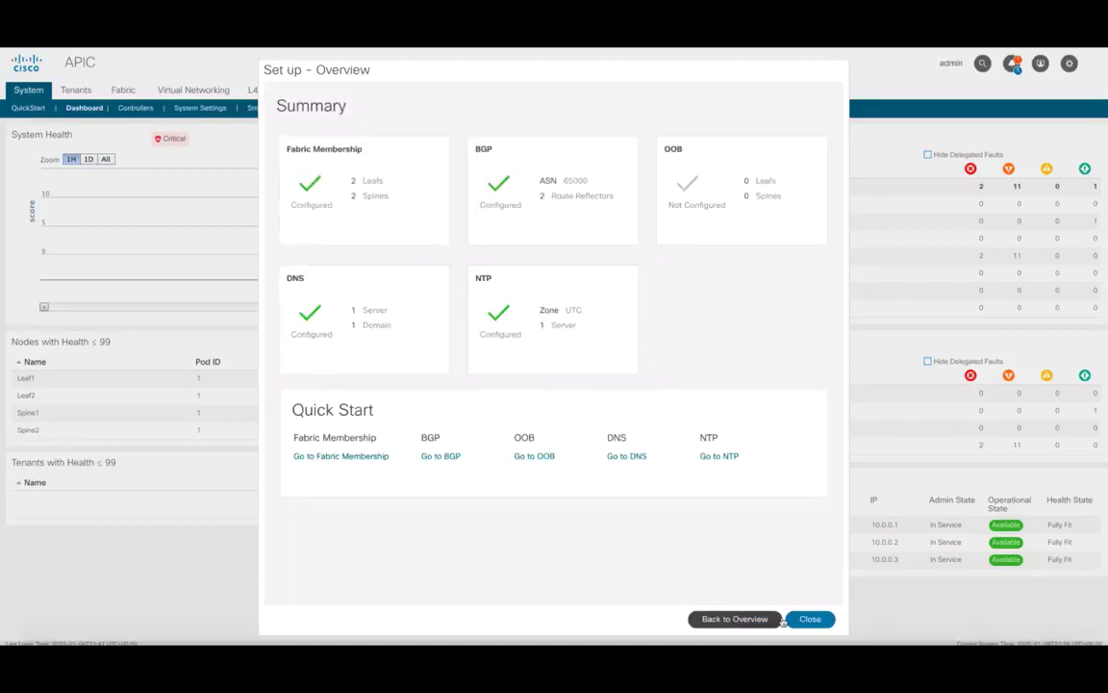
{"action": "left_click", "coordinate": [787, 620]}
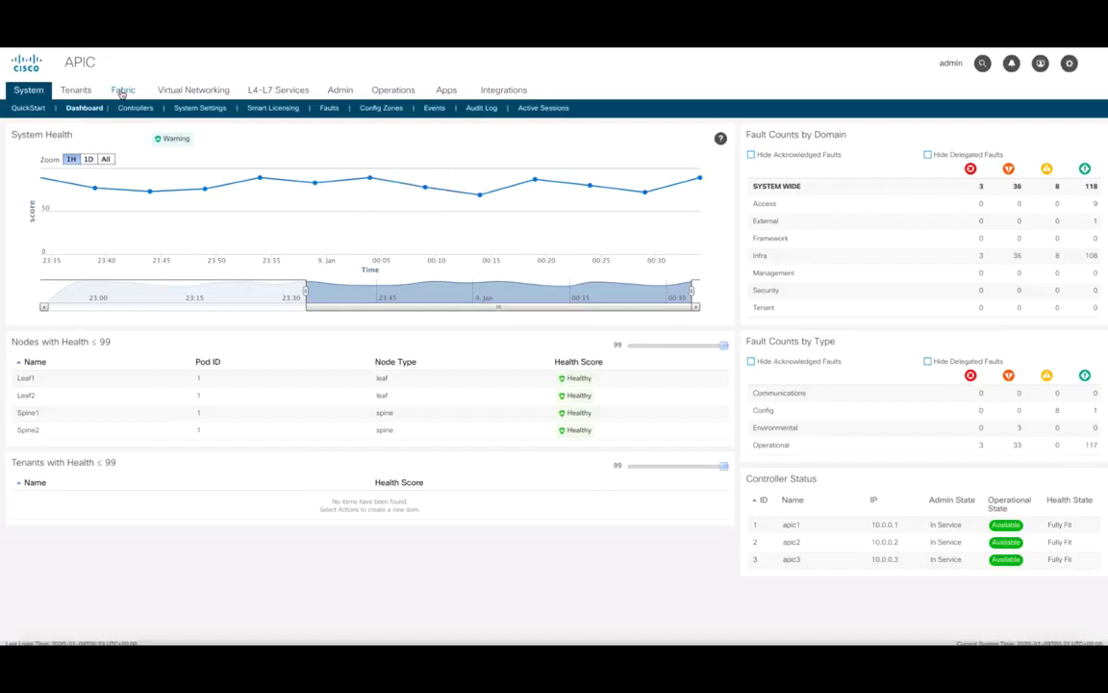
Open the fabric inventory topology and switch to its Interface view
{"action": "left_click", "coordinate": [123, 90]}
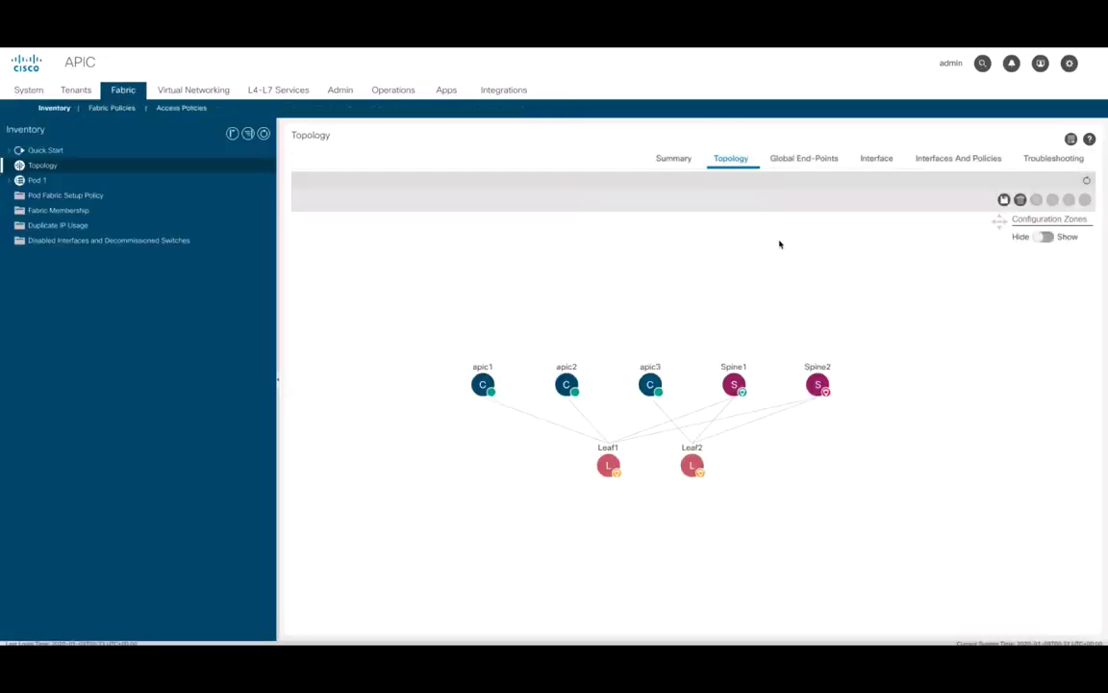
{"action": "left_click", "coordinate": [876, 159]}
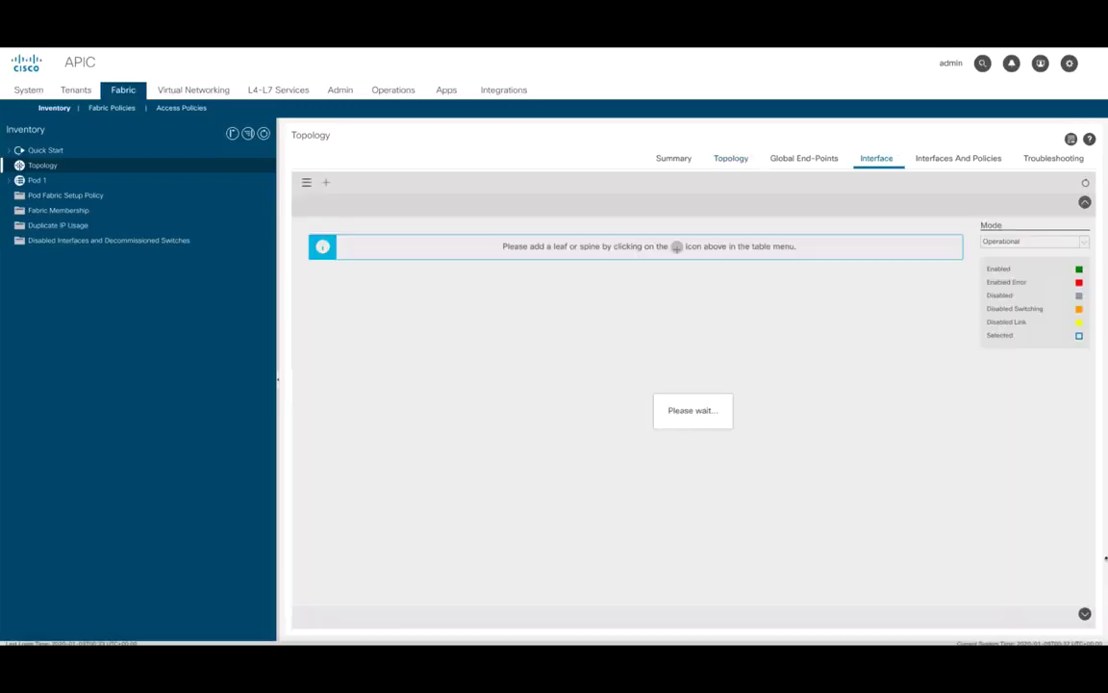